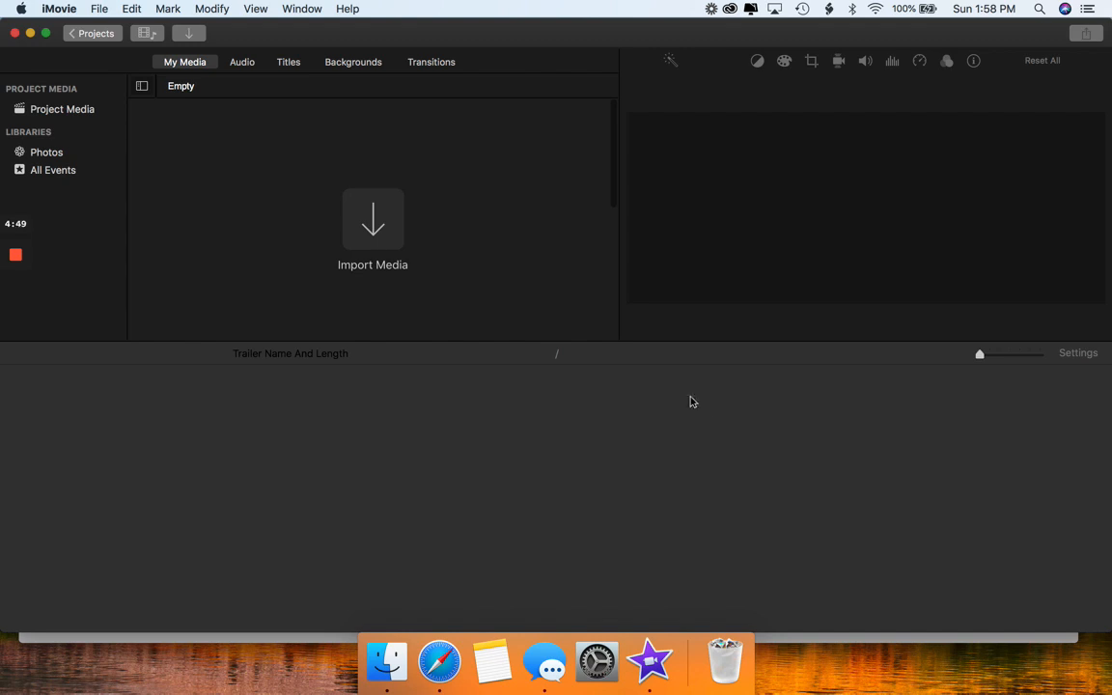
# Delete the existing clip from the My Movie timeline.
pyautogui.moveTo(567, 35); pyautogui.dragTo(598, 34)
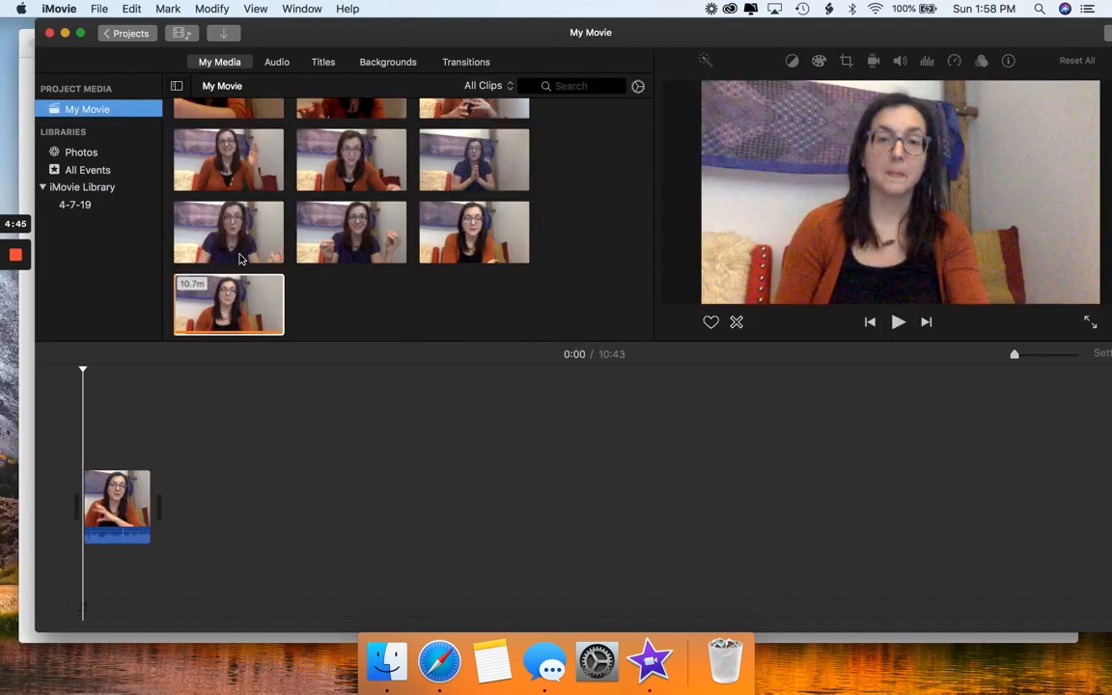
pyautogui.scroll(-1, 242, 280)
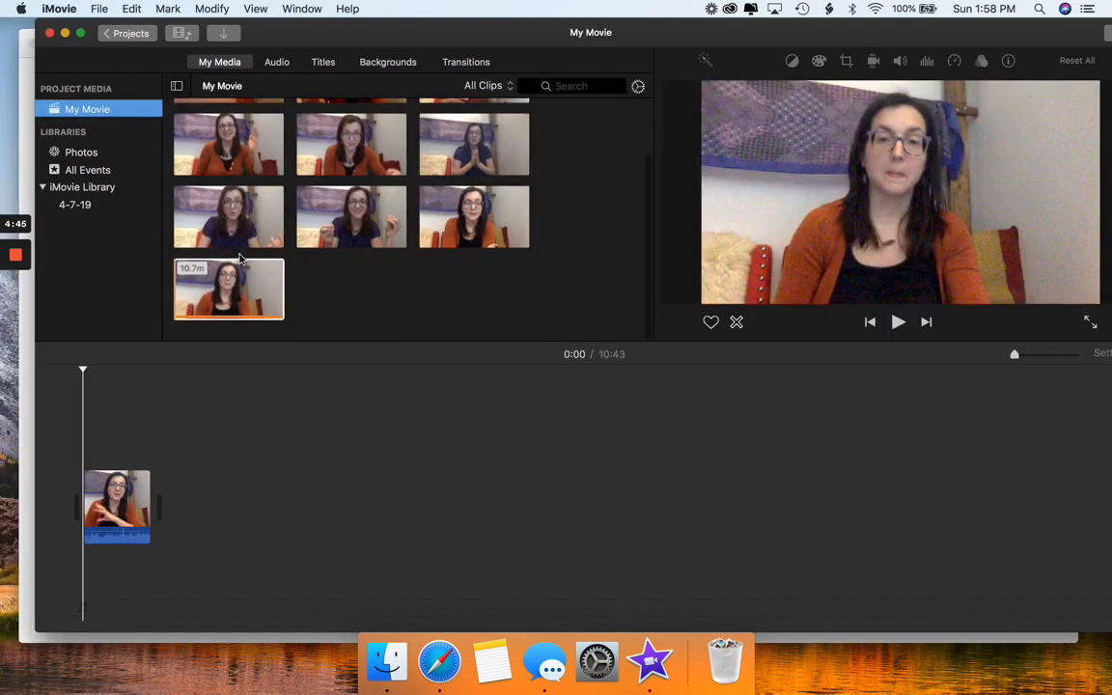
pyautogui.click(139, 521)
pyautogui.press('Delete')
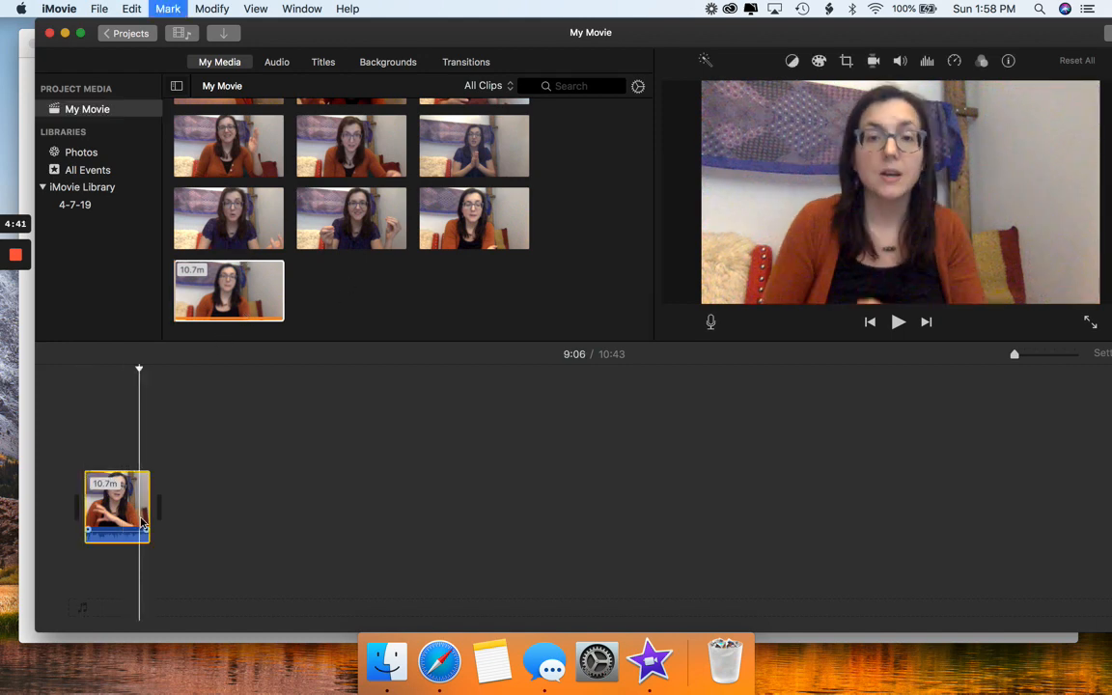
# Record a clip of about 10 seconds with the FaceTime HD Camera into Project Media and place it in the empty timeline.
pyautogui.click(101, 7)
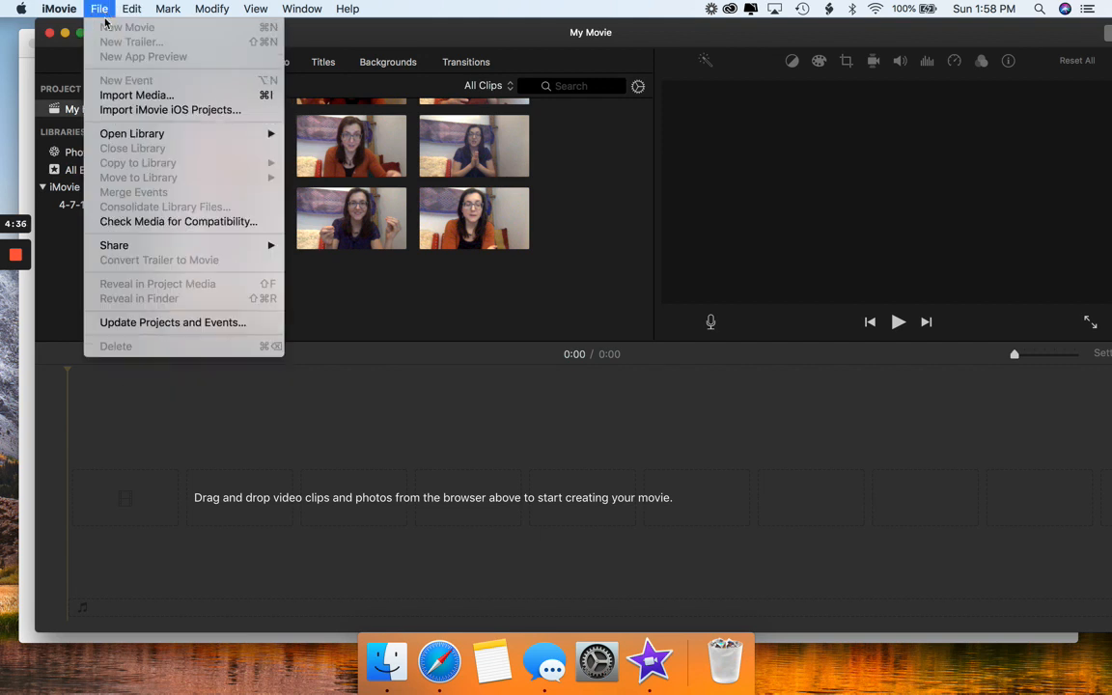
pyautogui.click(112, 95)
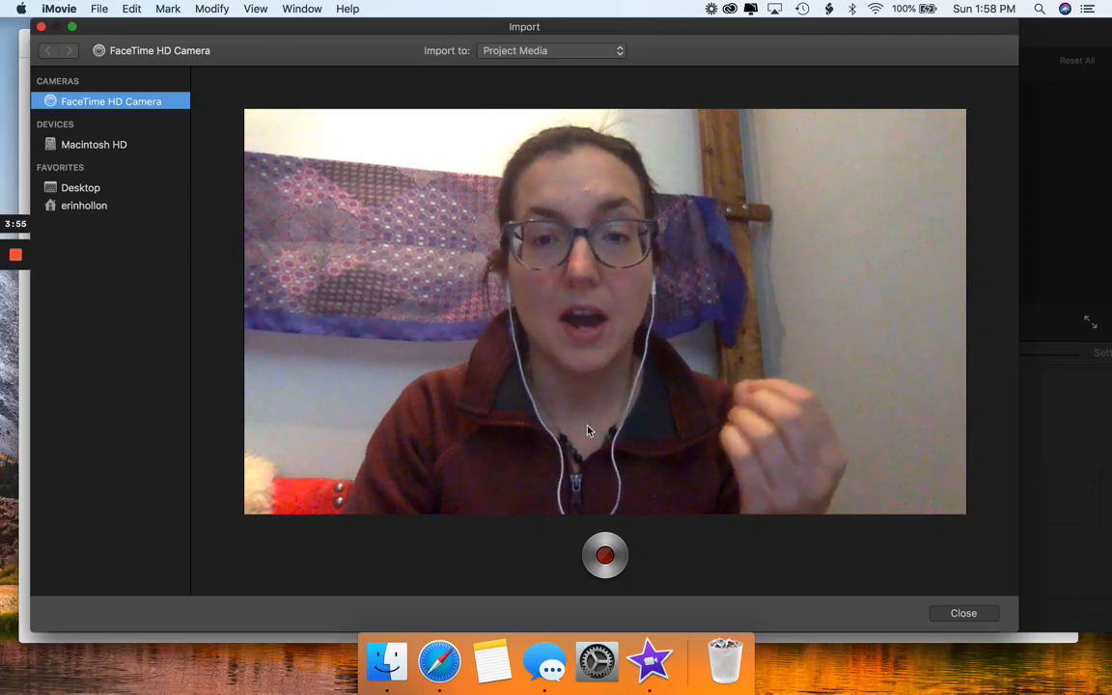
pyautogui.click(605, 557)
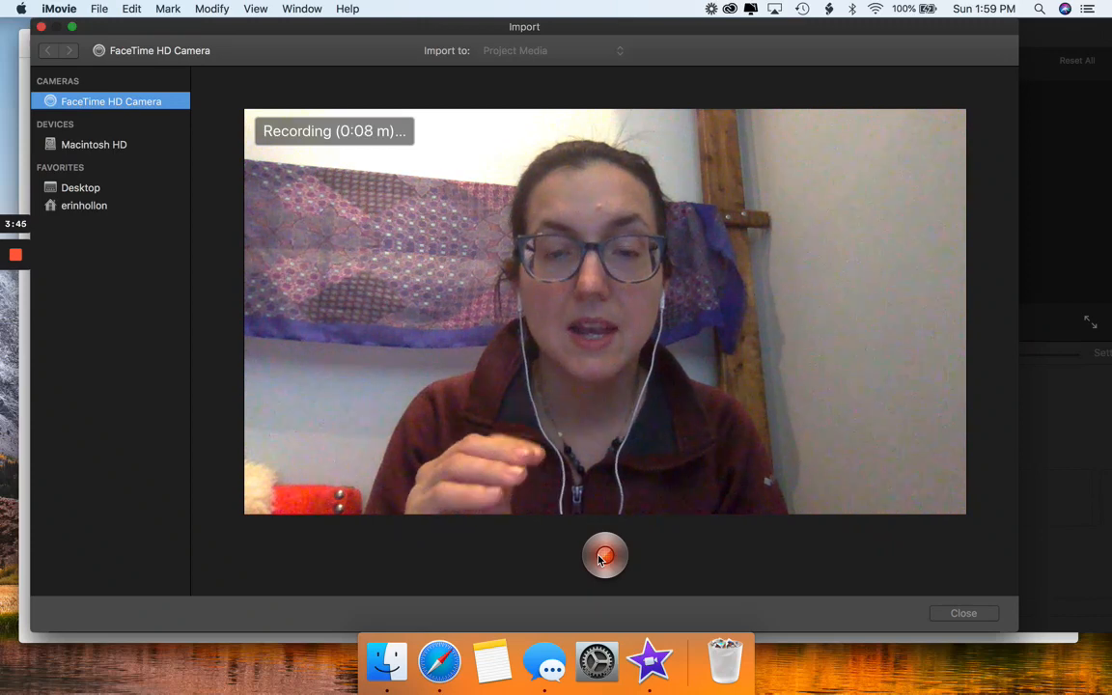
pyautogui.click(602, 557)
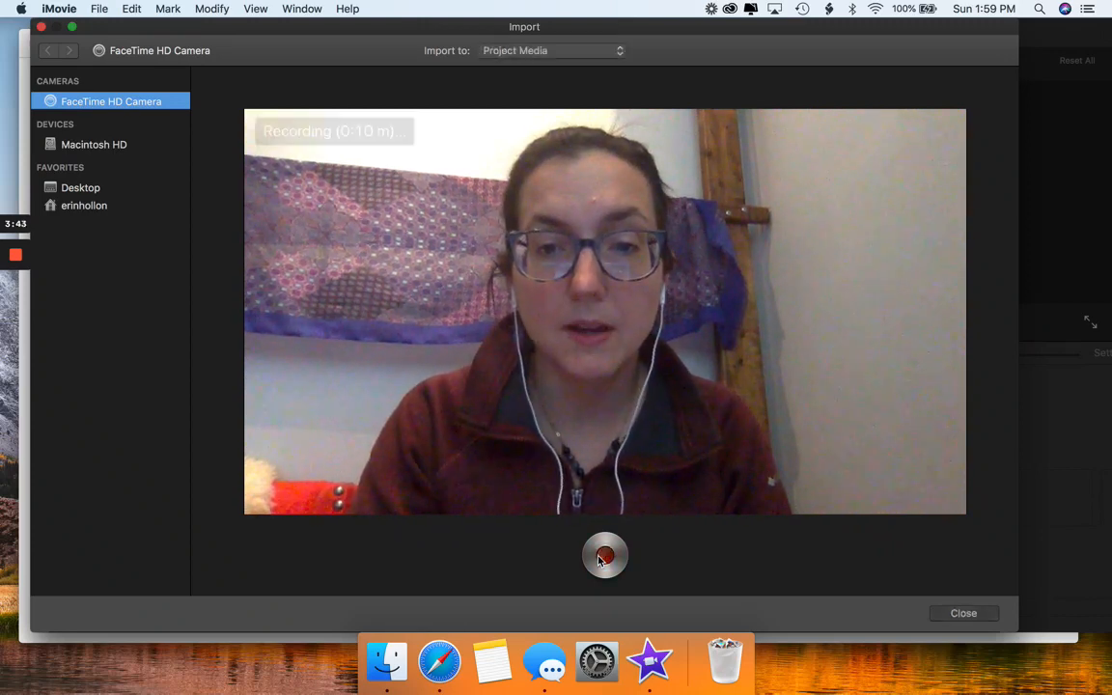
pyautogui.click(961, 615)
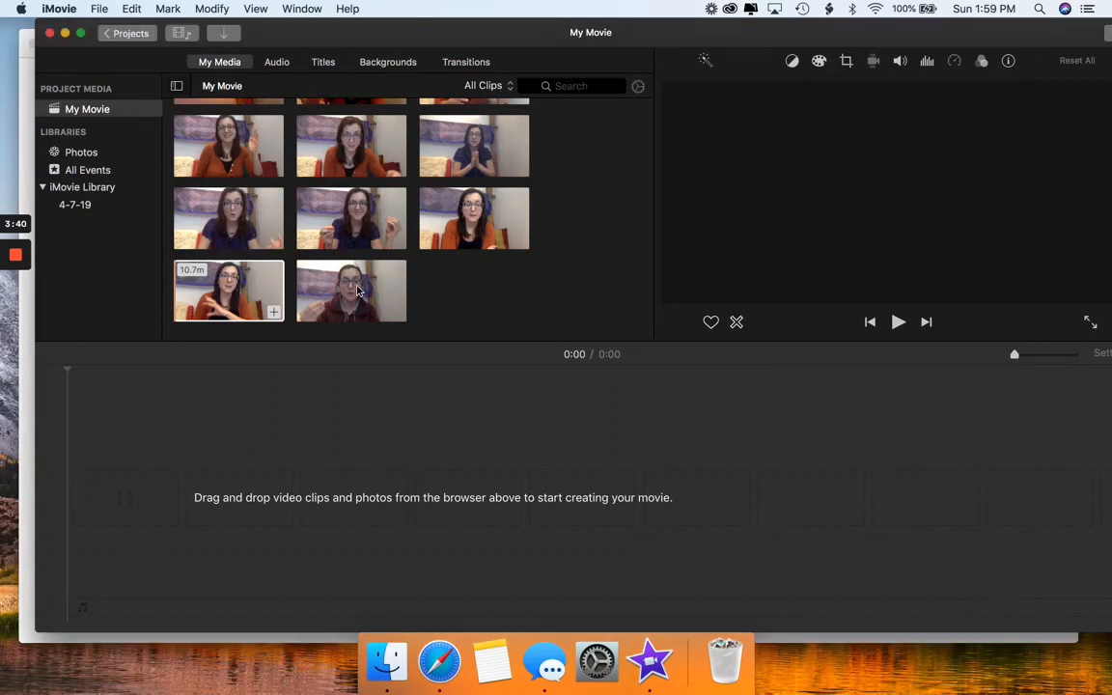
pyautogui.click(376, 283)
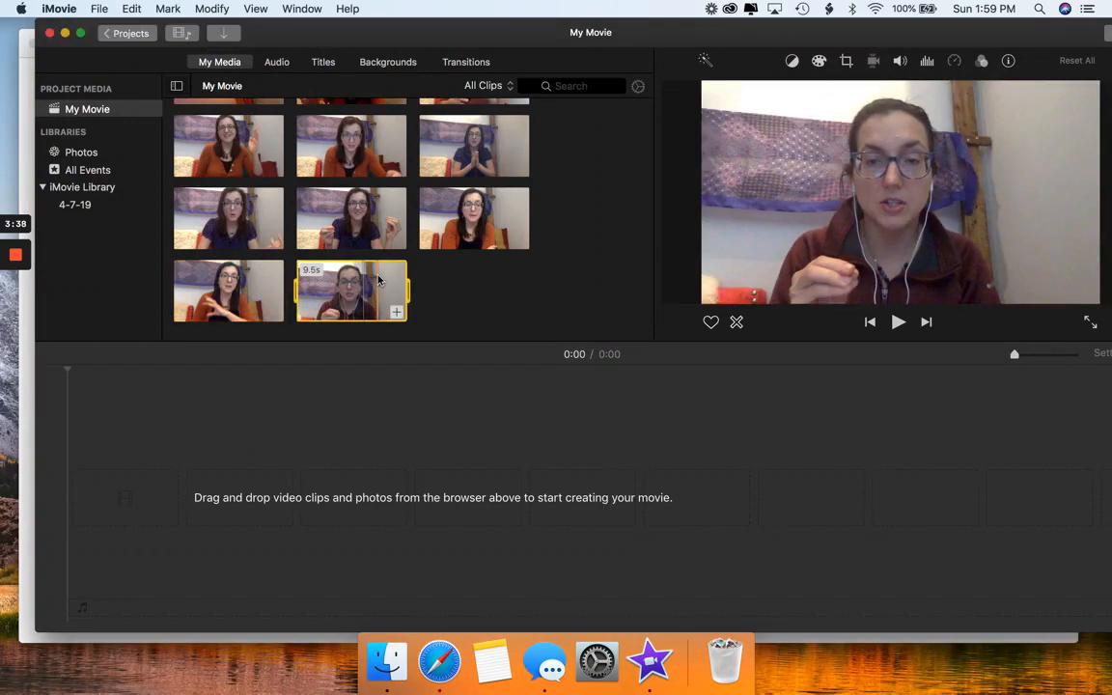
pyautogui.moveTo(379, 280); pyautogui.dragTo(79, 530)
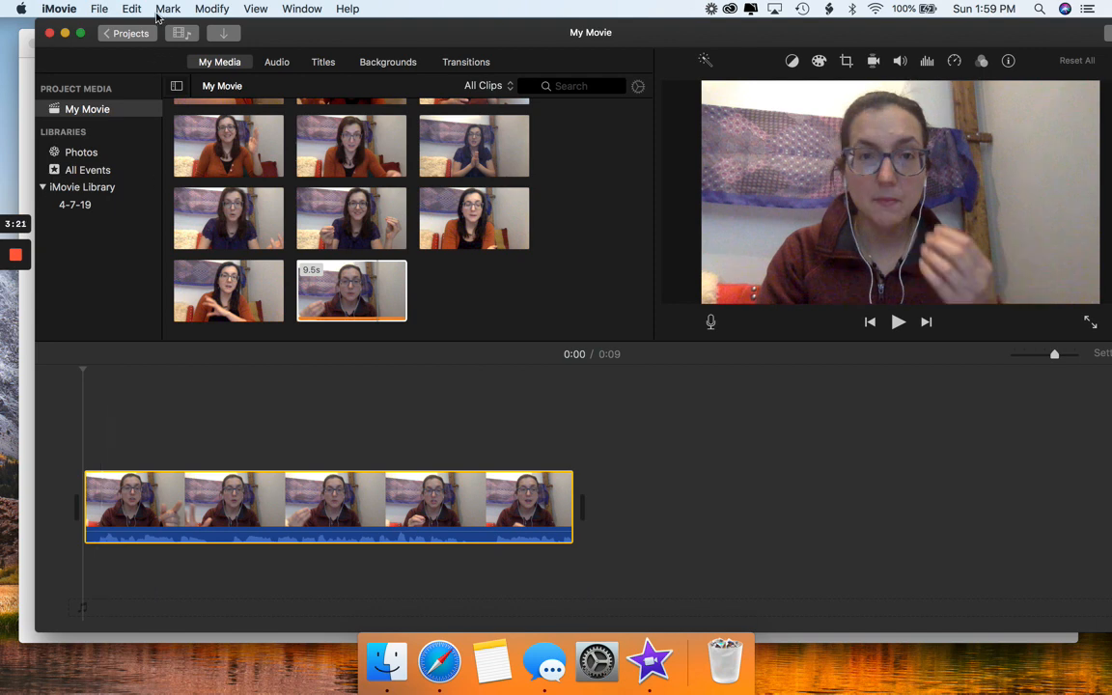
pyautogui.click(98, 8)
pyautogui.moveTo(112, 249)
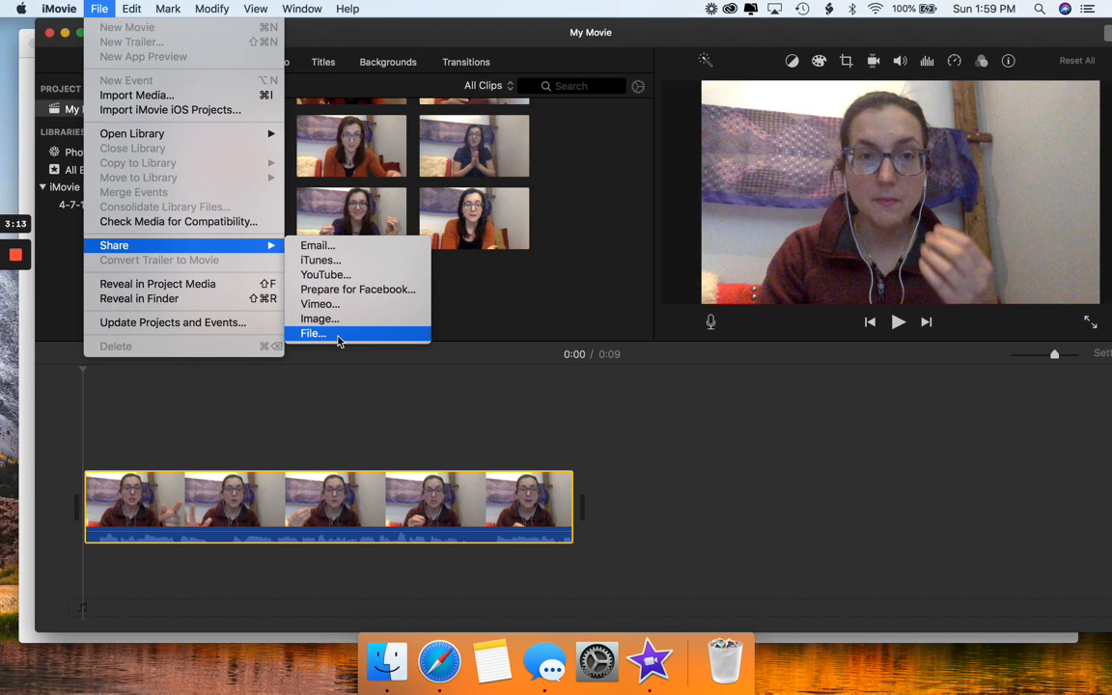
pyautogui.click(875, 525)
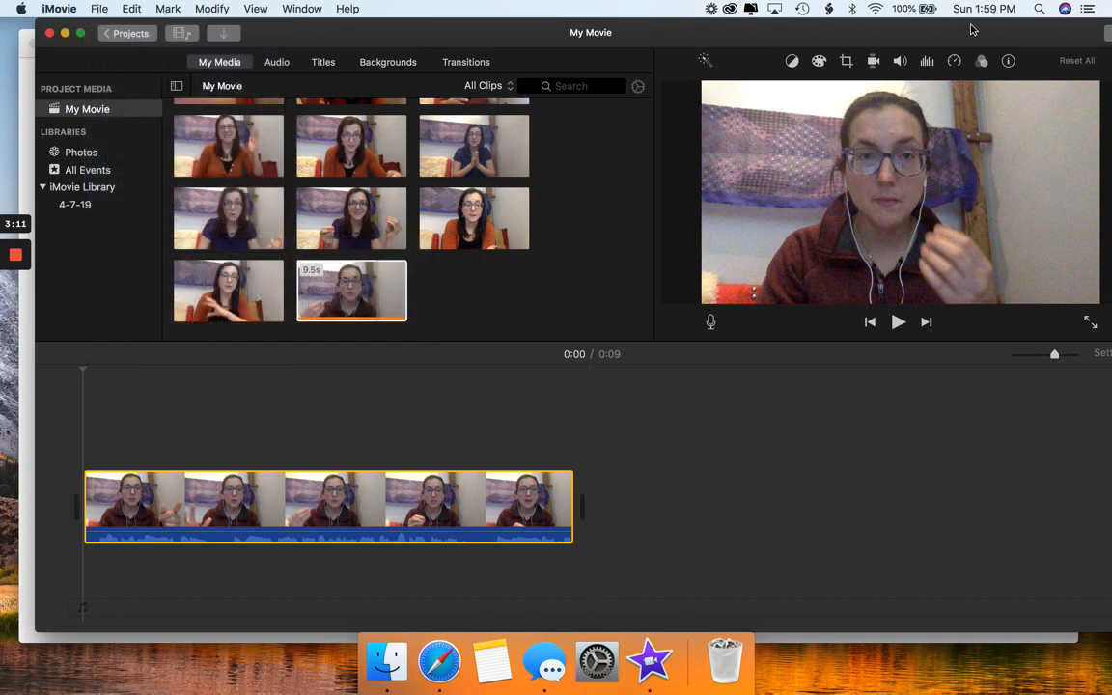
# Start sharing the movie as a file and title it "Opening and Recording in iMove".
pyautogui.moveTo(967, 34); pyautogui.dragTo(911, 35)
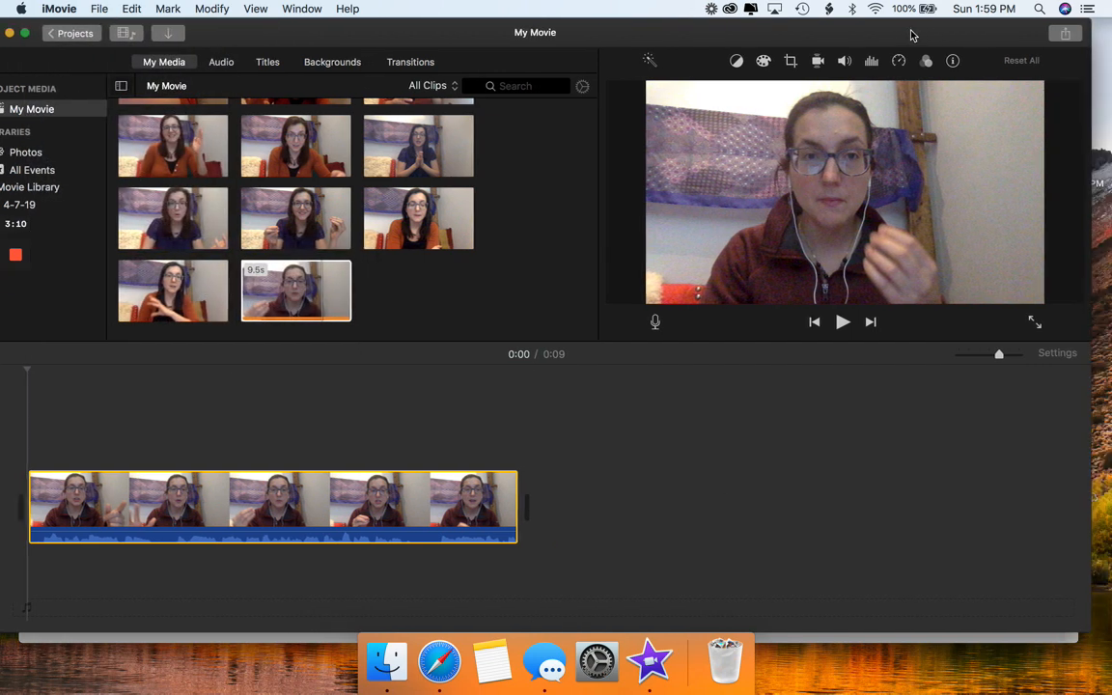
pyautogui.click(1067, 35)
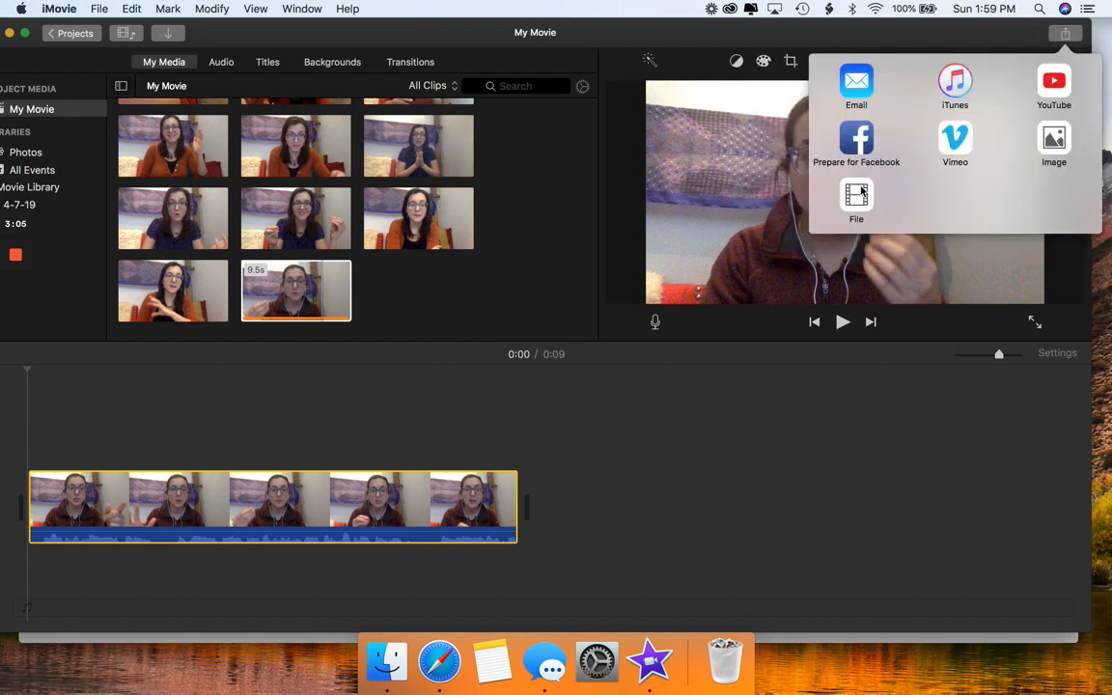
pyautogui.click(856, 196)
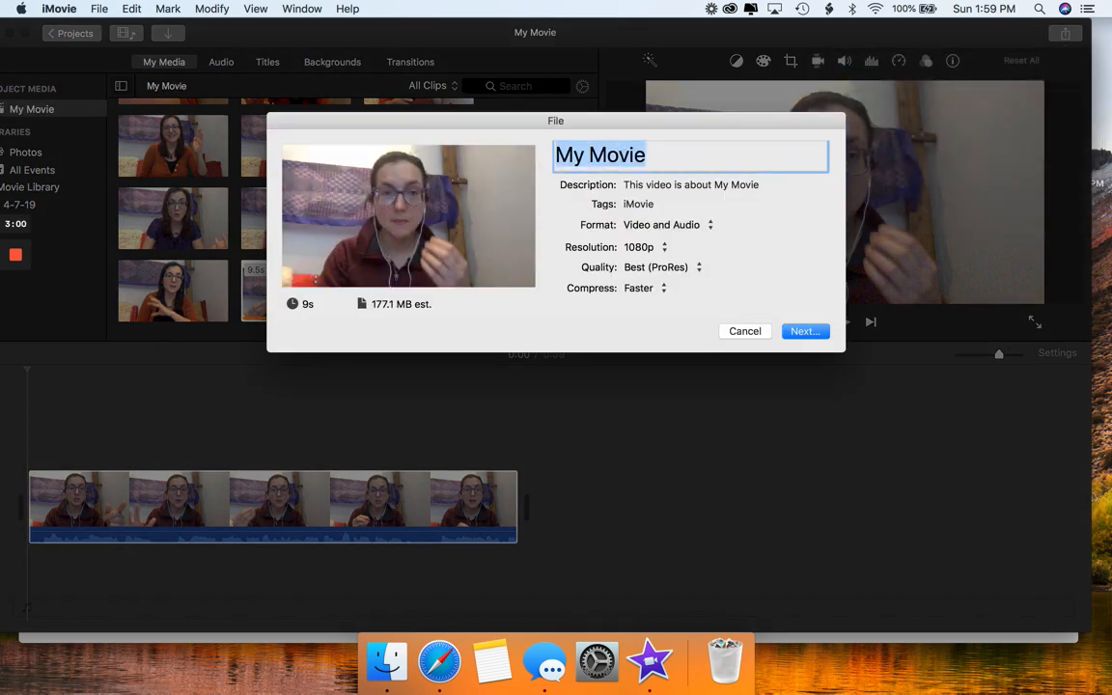
pyautogui.write('Opening and Recor')
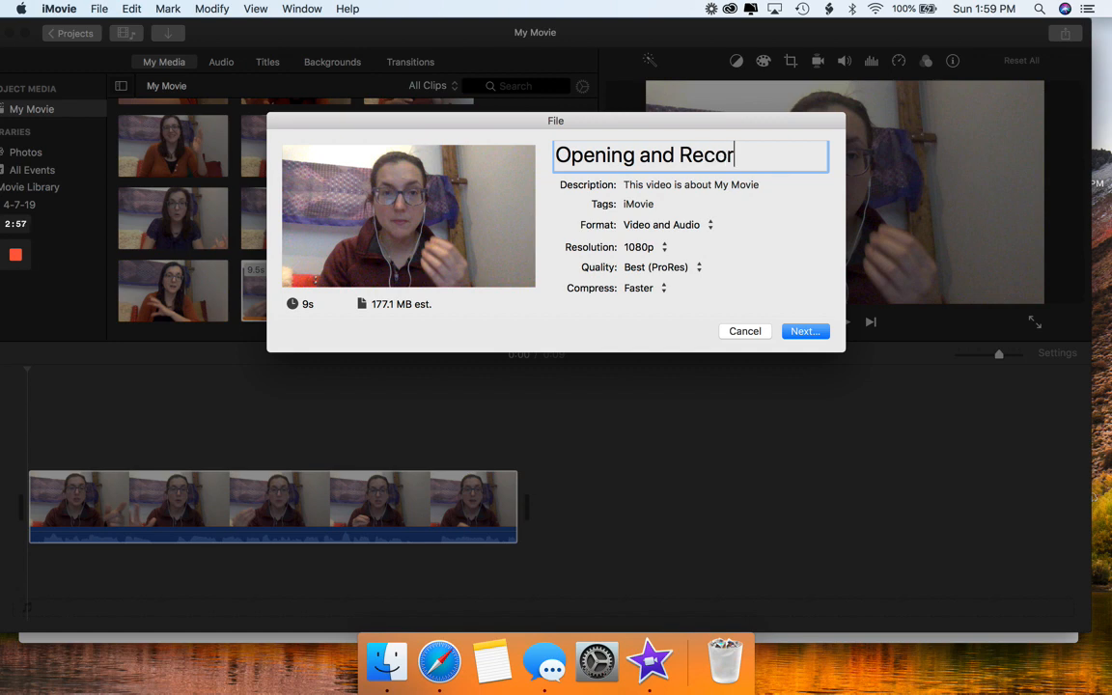
pyautogui.write('ding in iMove')
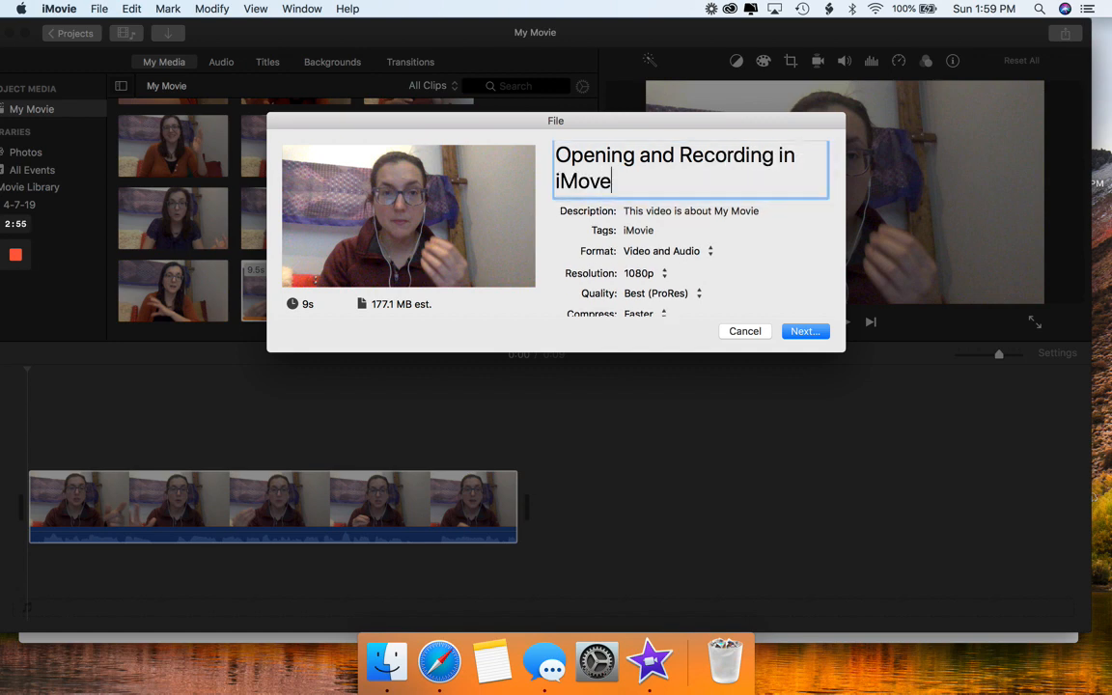
# Choose 1080p as the export resolution and Video and Audio as the format.
pyautogui.click(650, 276)
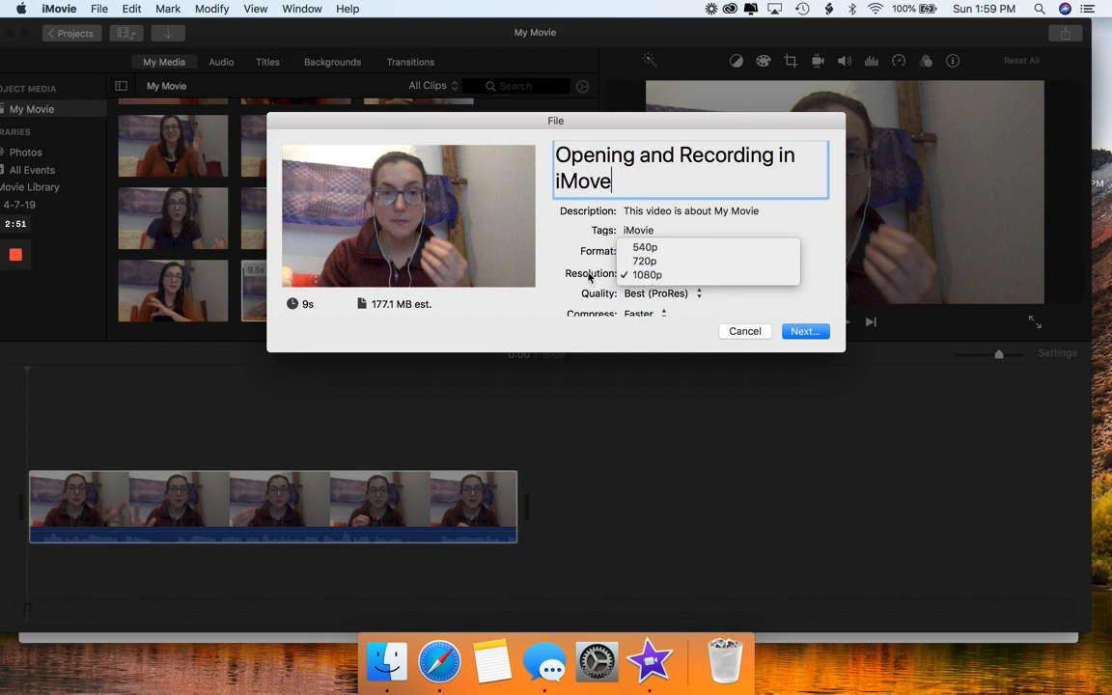
pyautogui.click(650, 276)
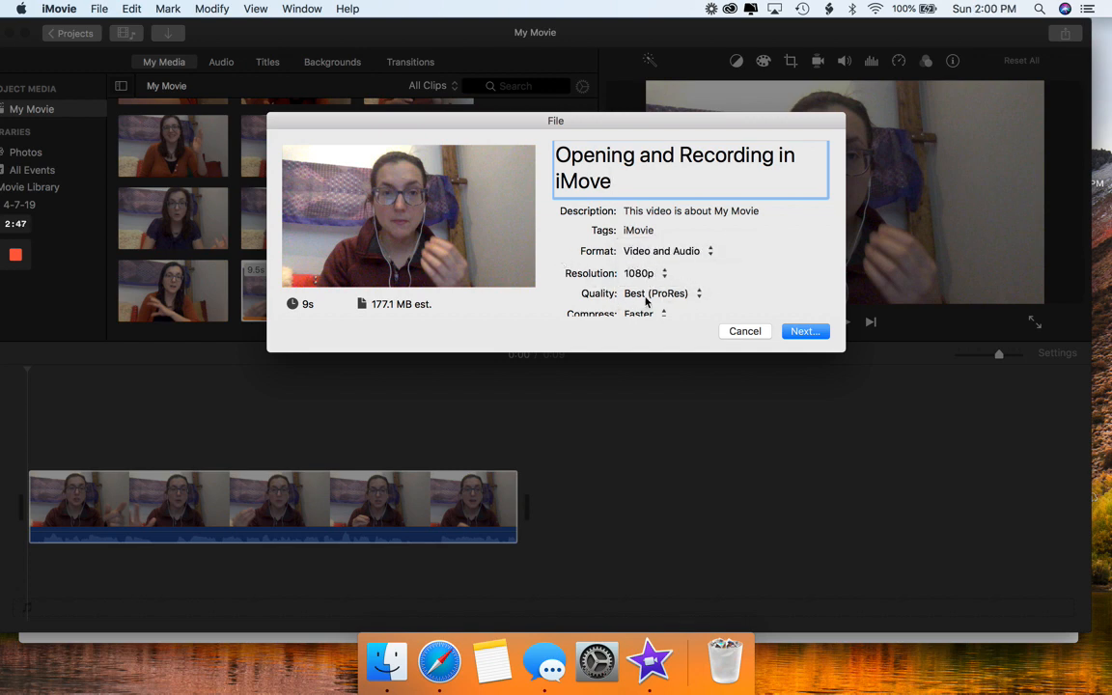
pyautogui.click(695, 255)
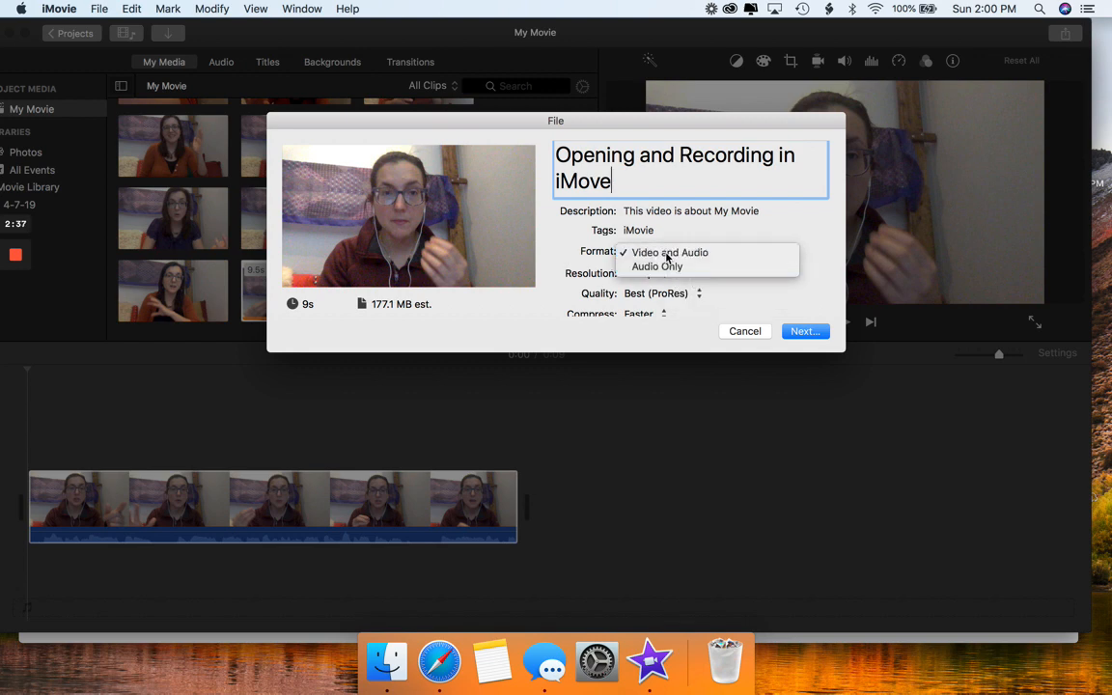
pyautogui.click(666, 254)
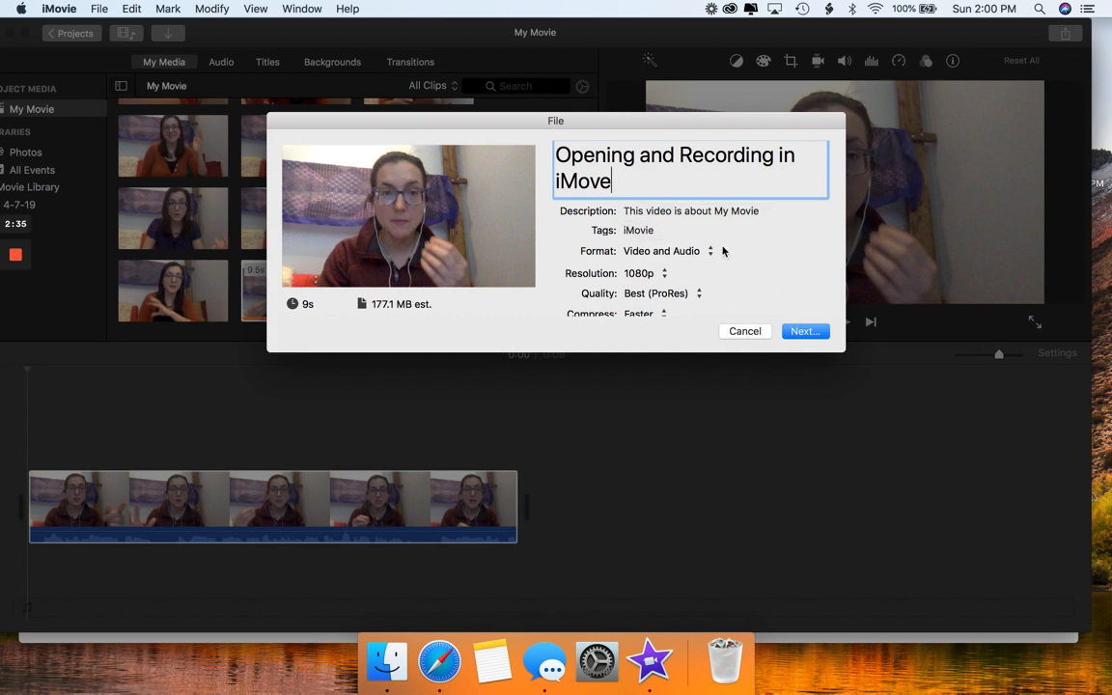
# Correct the export title to "Opening and Recording in iMovie" and save the file to the Downloads folder.
pyautogui.scroll(-2, 673, 307)
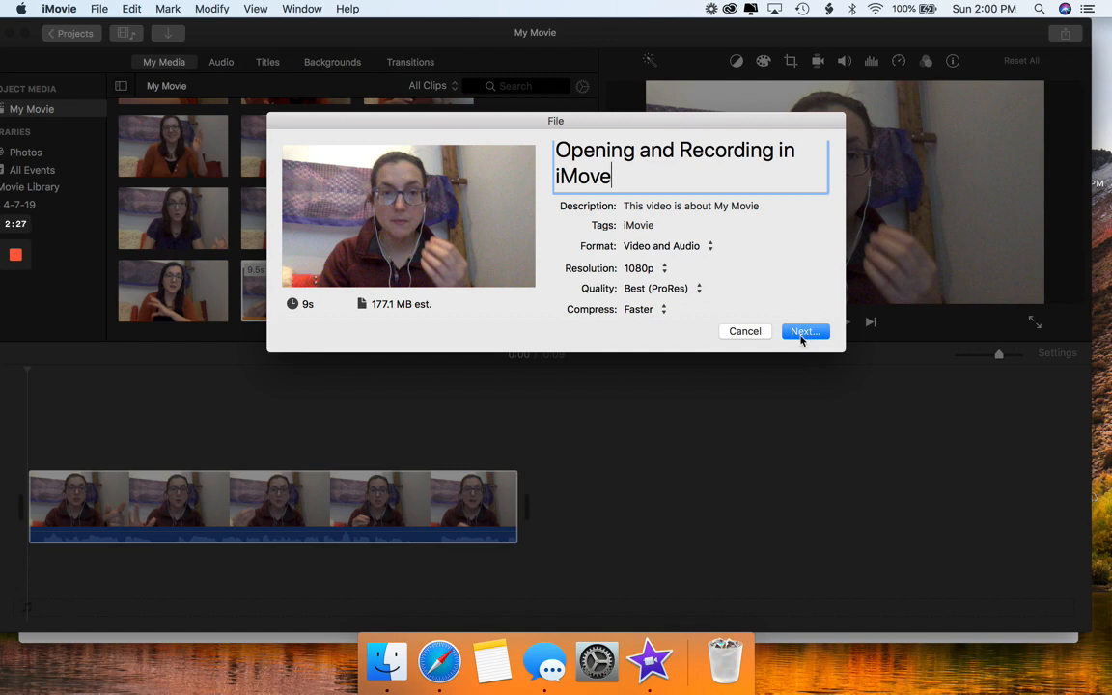
pyautogui.press('BackSpace')
pyautogui.write('ie')
pyautogui.click(806, 330)
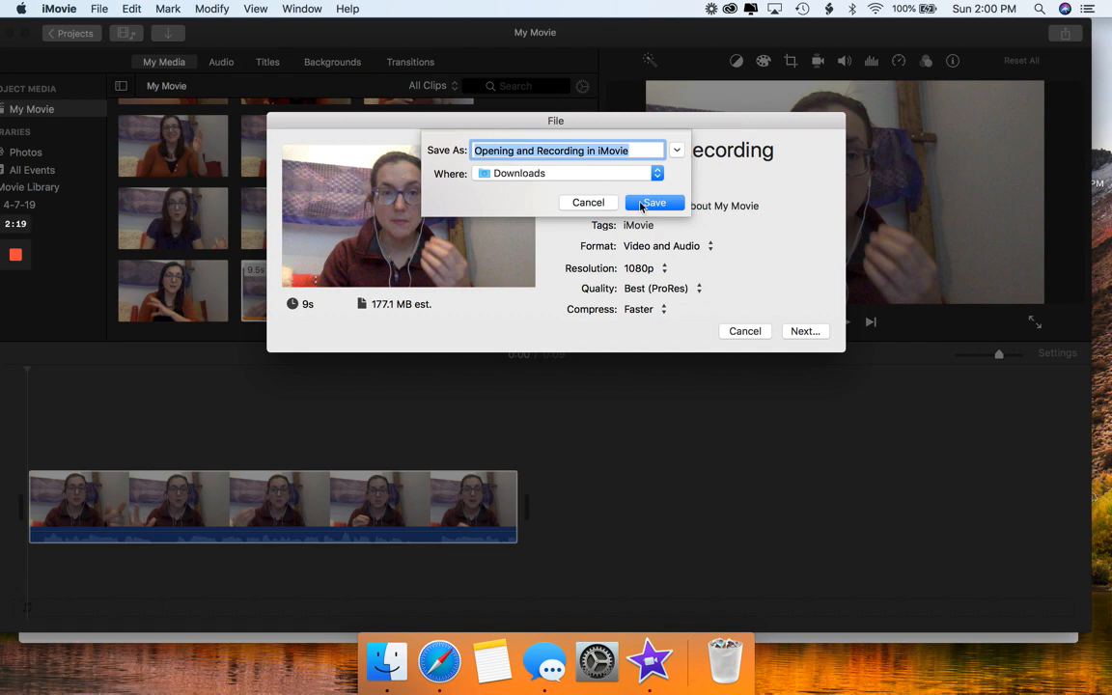
pyautogui.click(653, 203)
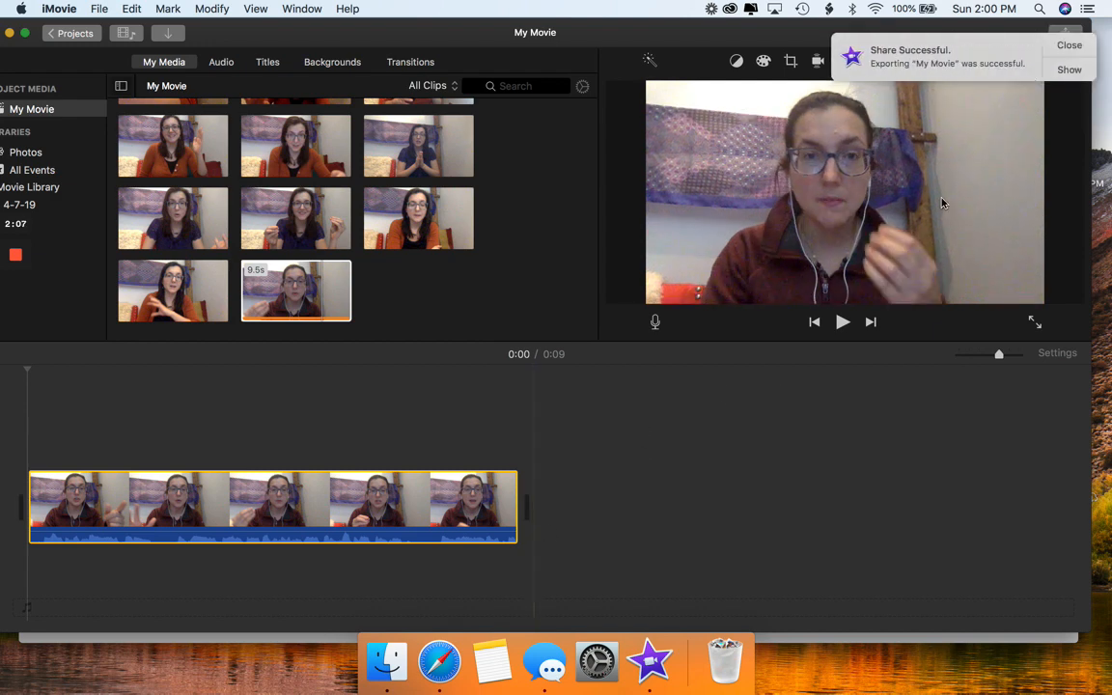
# Open the exported movie from Downloads in Finder, play a short part in QuickTime Player, and close it.
pyautogui.click(386, 661)
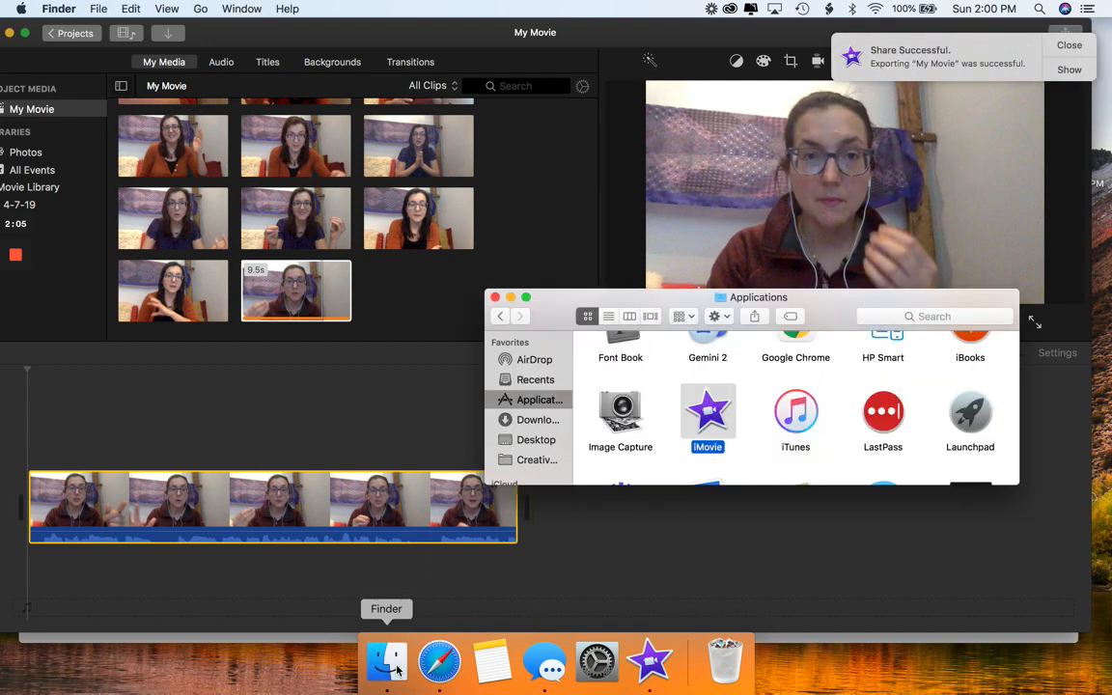
pyautogui.click(540, 427)
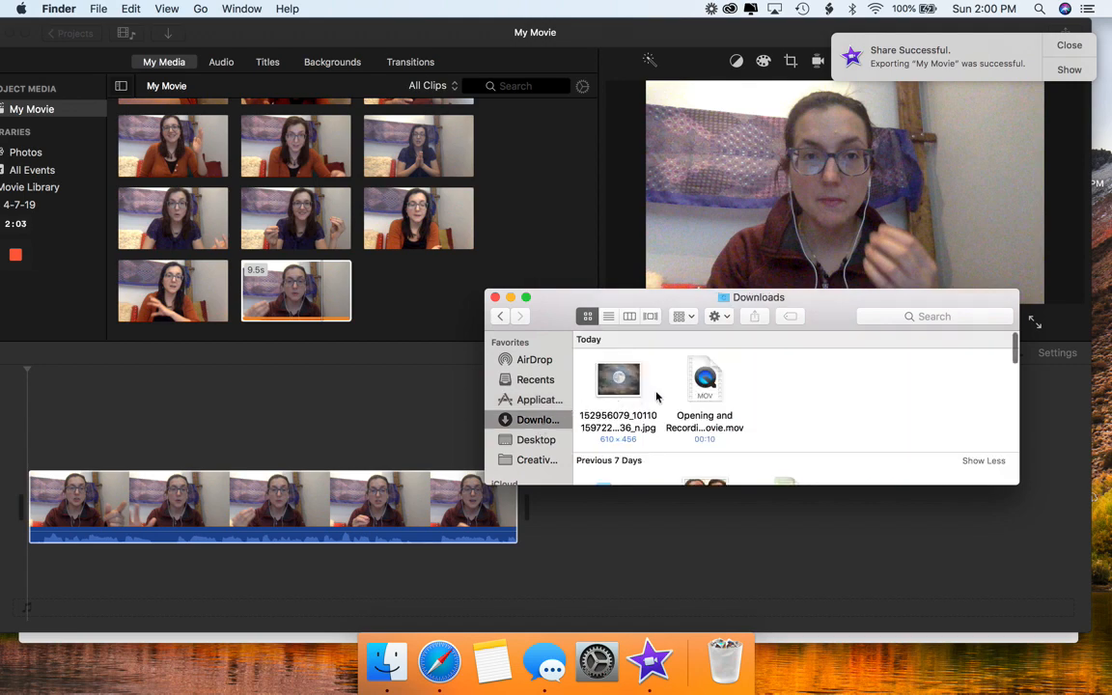
pyautogui.doubleClick(724, 374)
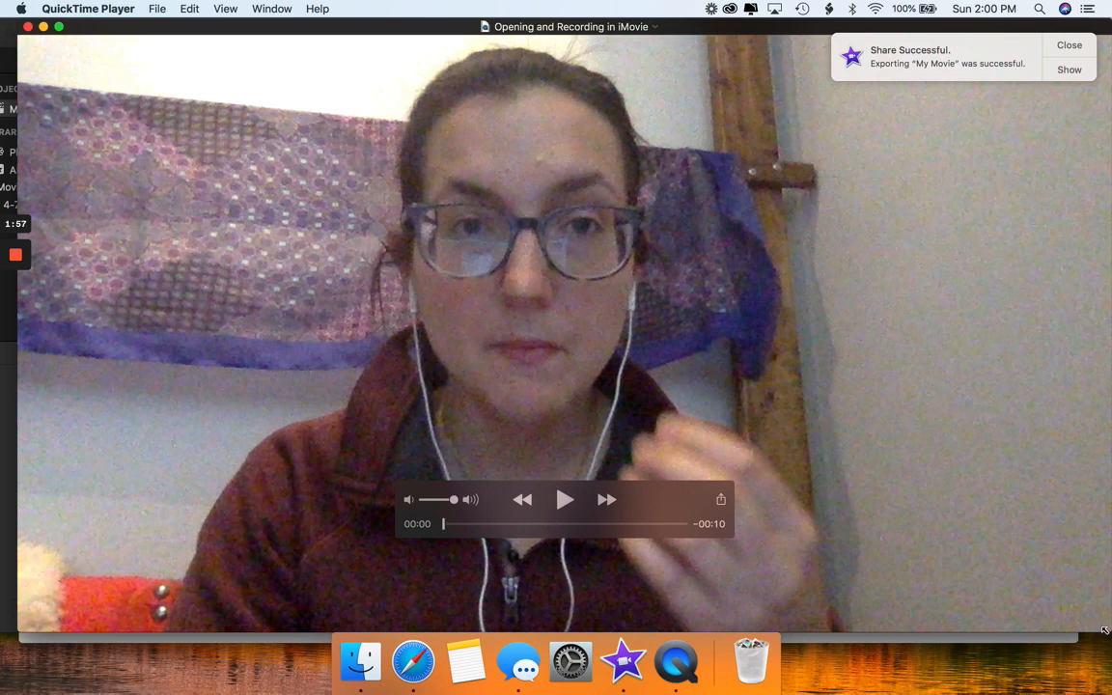
pyautogui.moveTo(1105, 629); pyautogui.dragTo(490, 281)
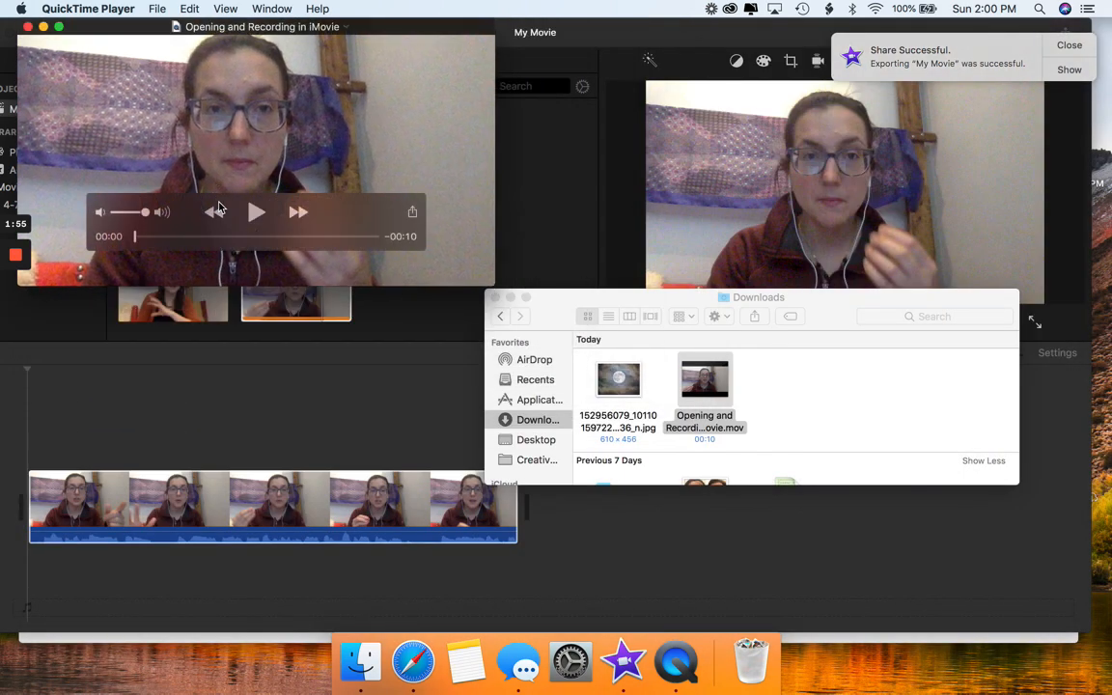
pyautogui.click(255, 214)
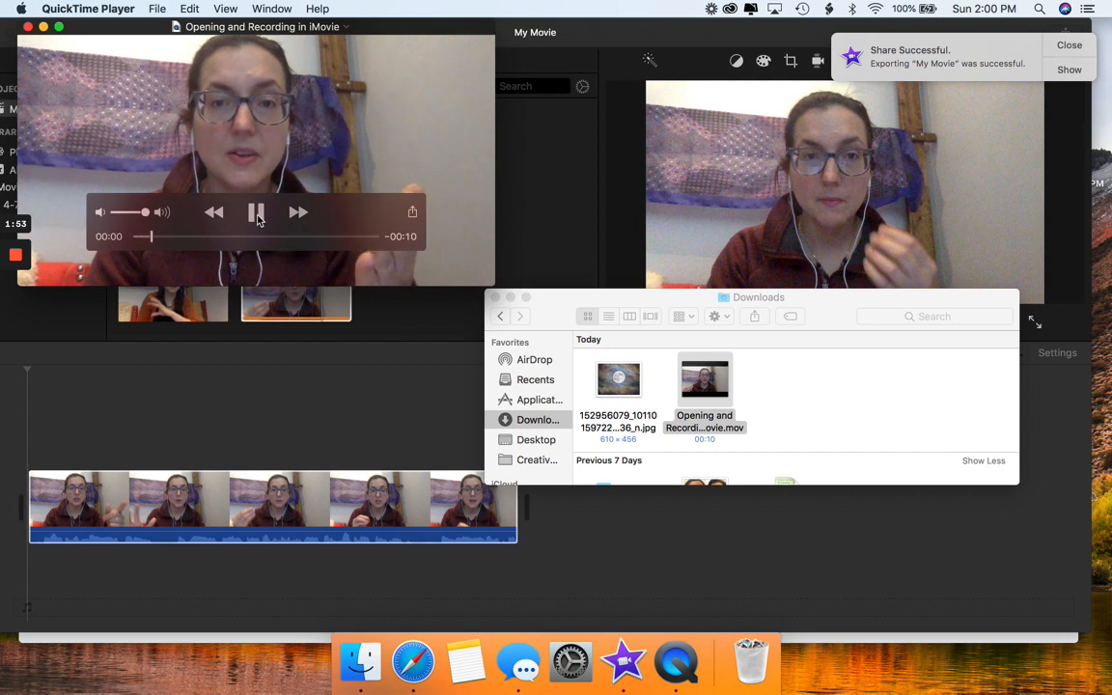
pyautogui.click(257, 213)
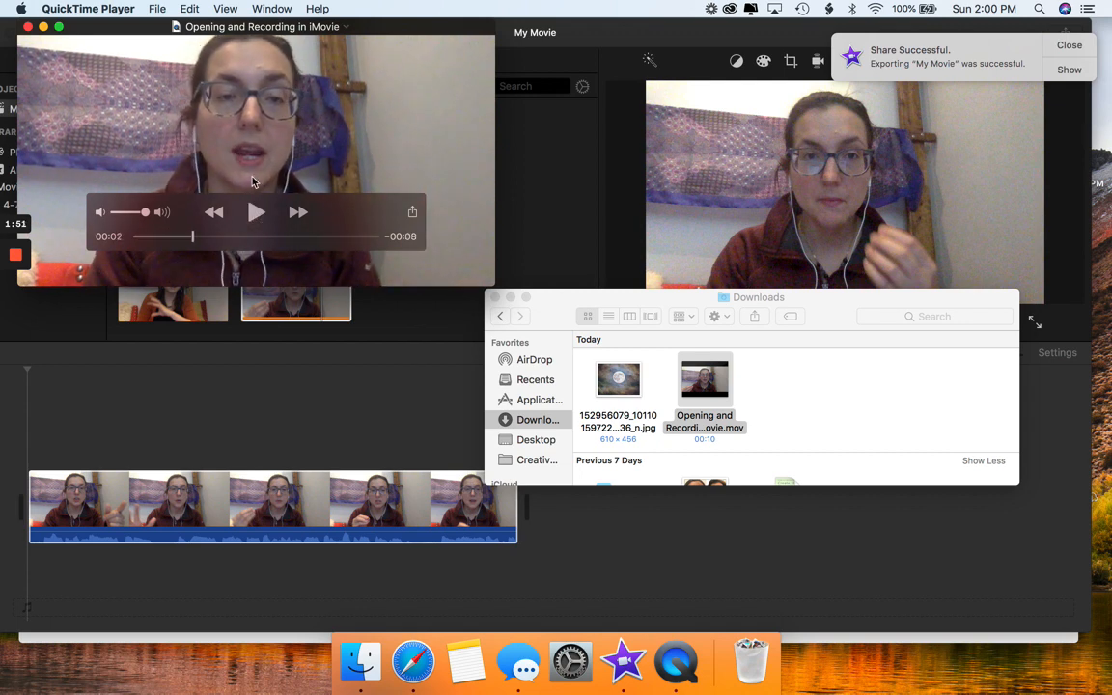
pyautogui.click(28, 27)
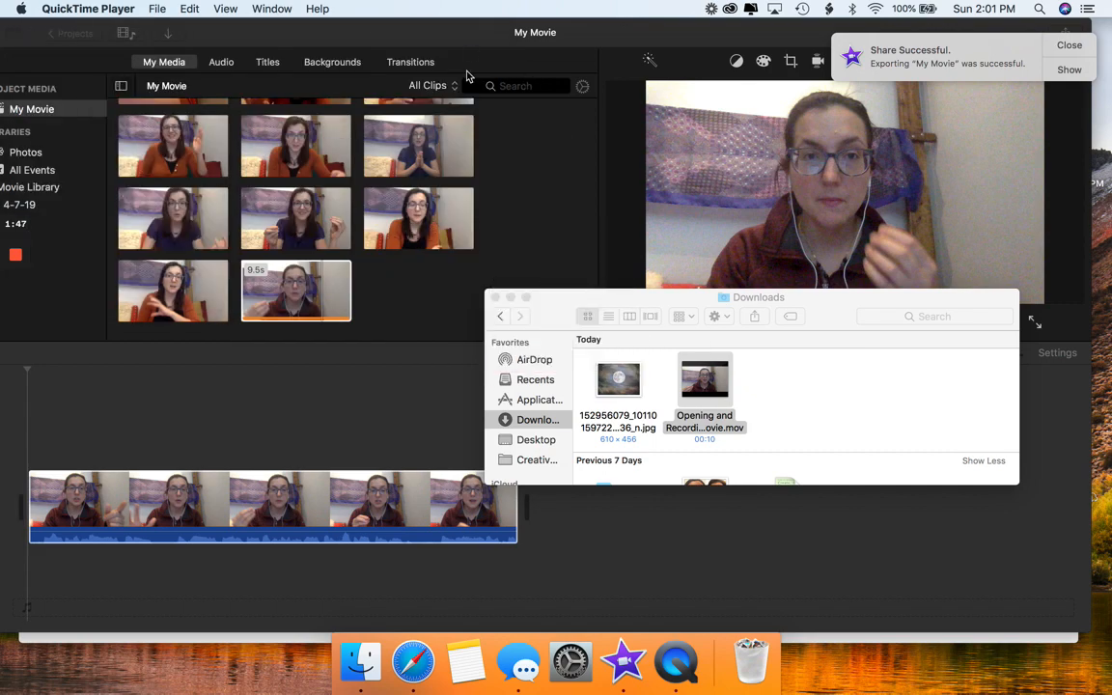
# Switch back to iMovie, dismiss the share notification and delete the recorded clip from the timeline.
pyautogui.moveTo(254, 29); pyautogui.dragTo(302, 38)
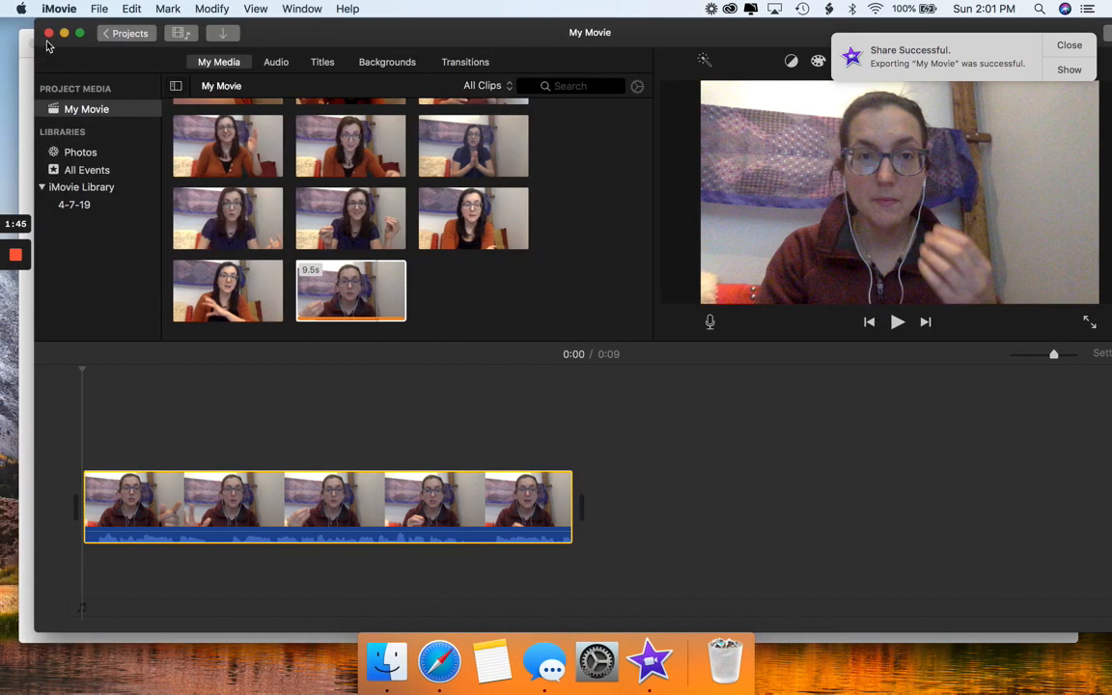
pyautogui.click(1071, 51)
pyautogui.press('Delete')
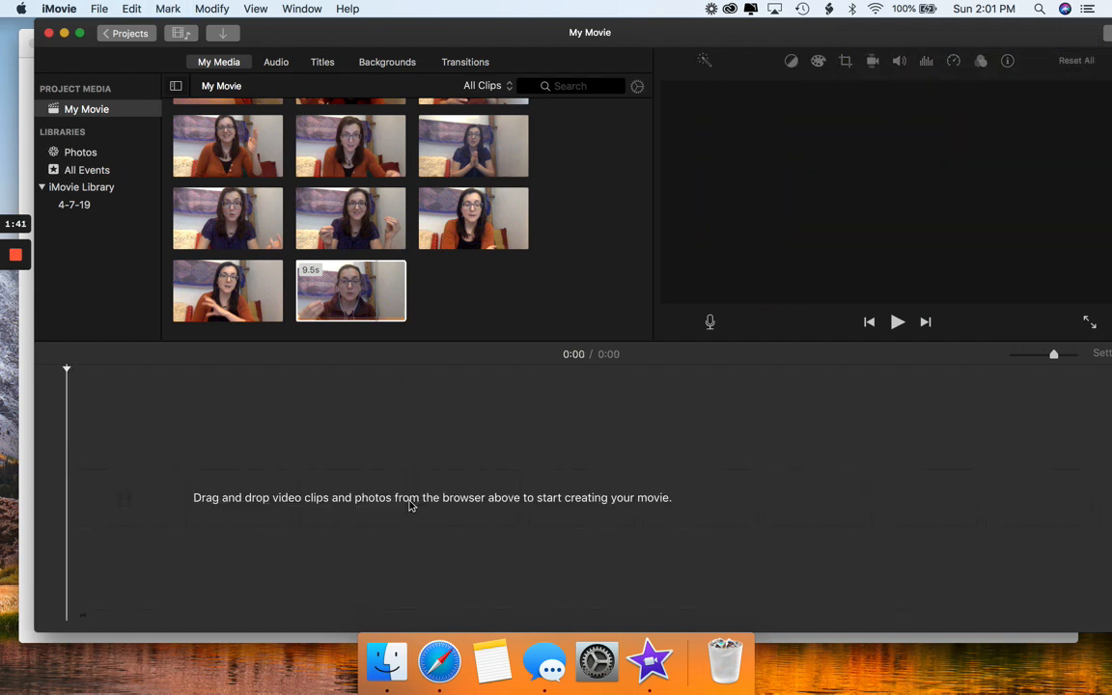
# Open the media import window to view the FaceTime HD Camera feed and close it without recording.
pyautogui.click(99, 8)
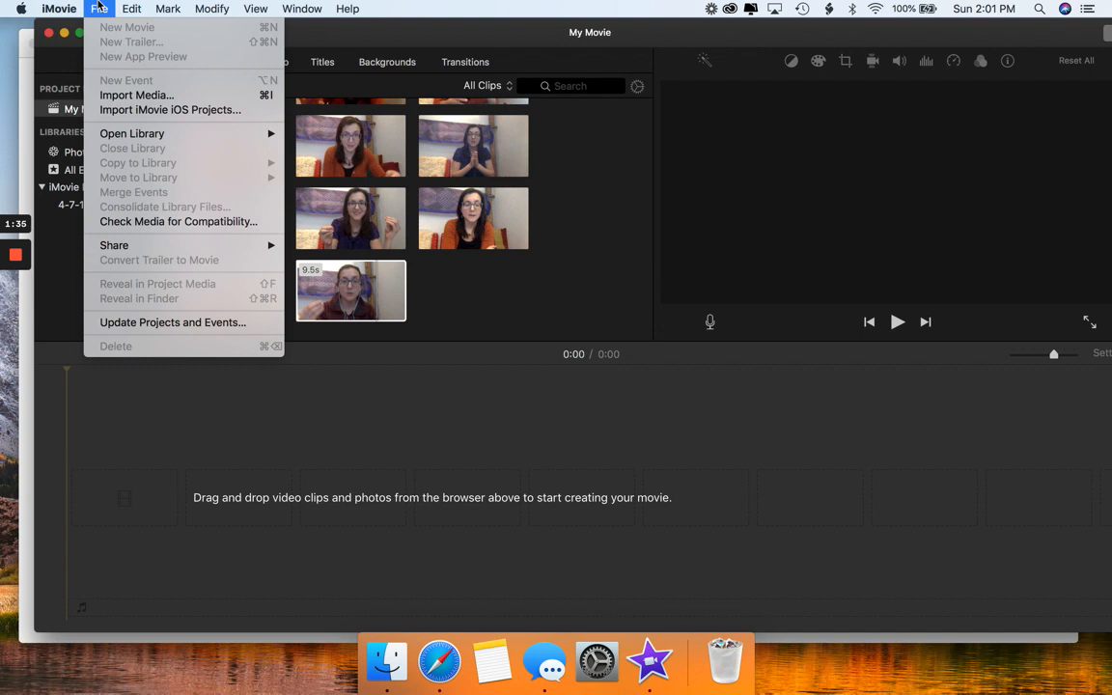
pyautogui.click(119, 99)
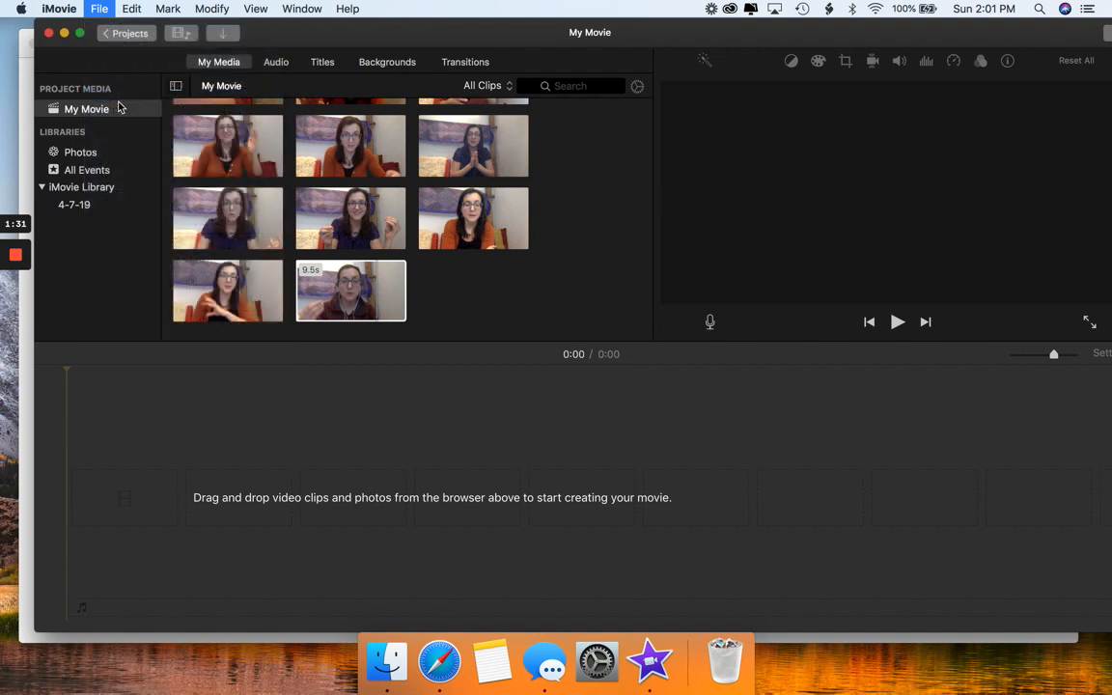
pyautogui.press('super+i')
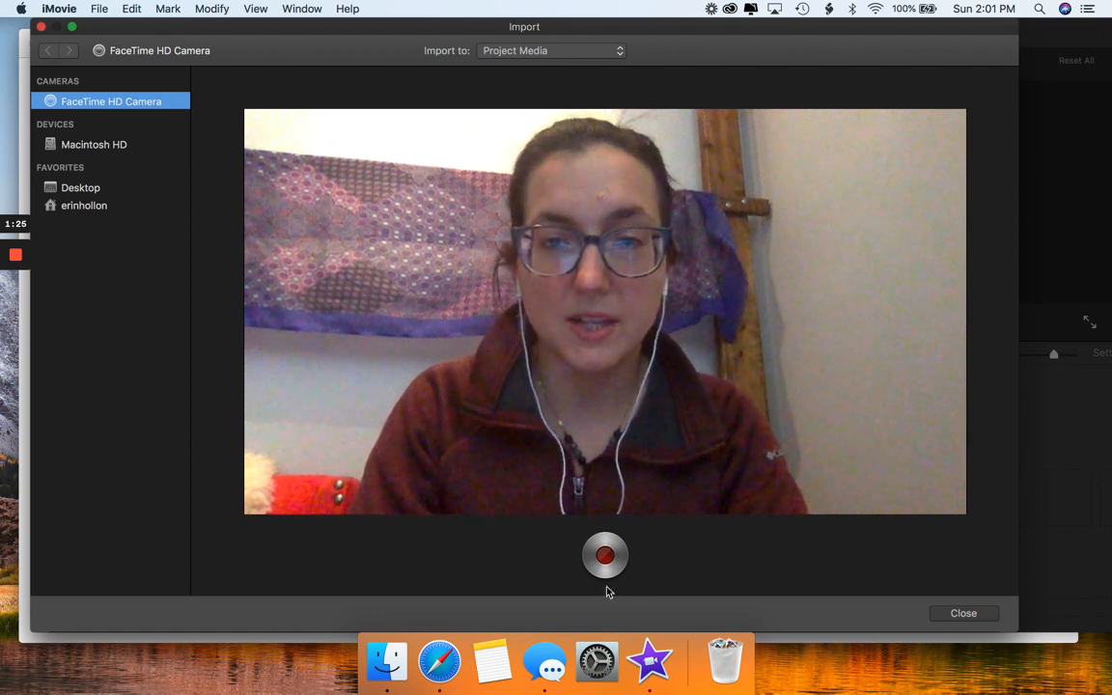
pyautogui.click(962, 614)
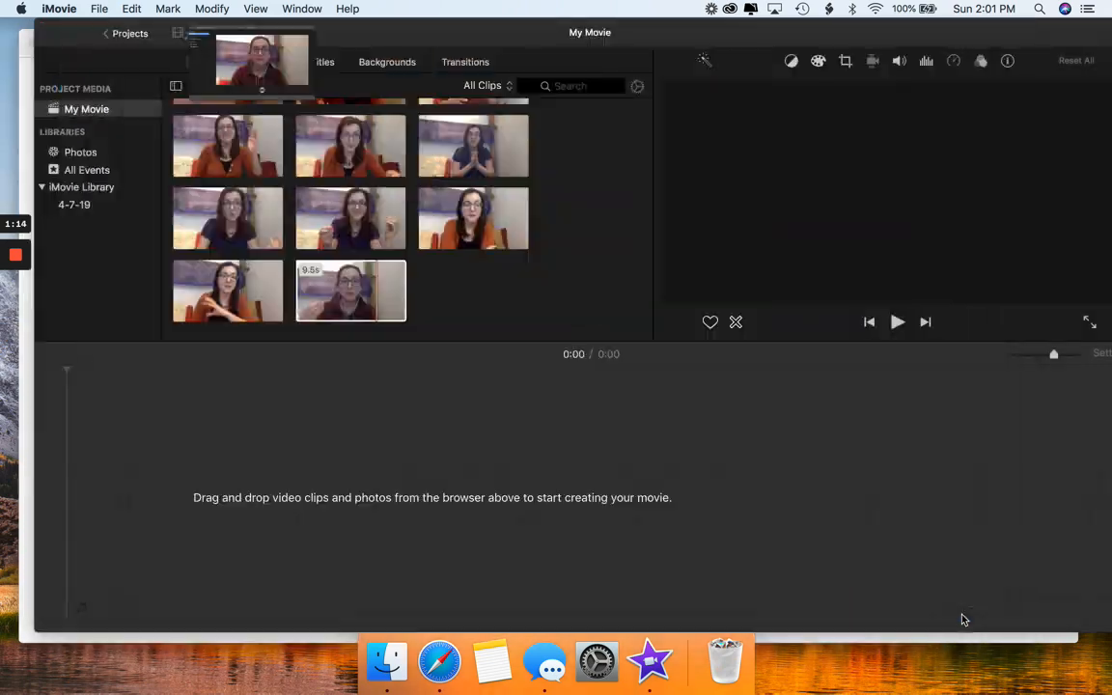